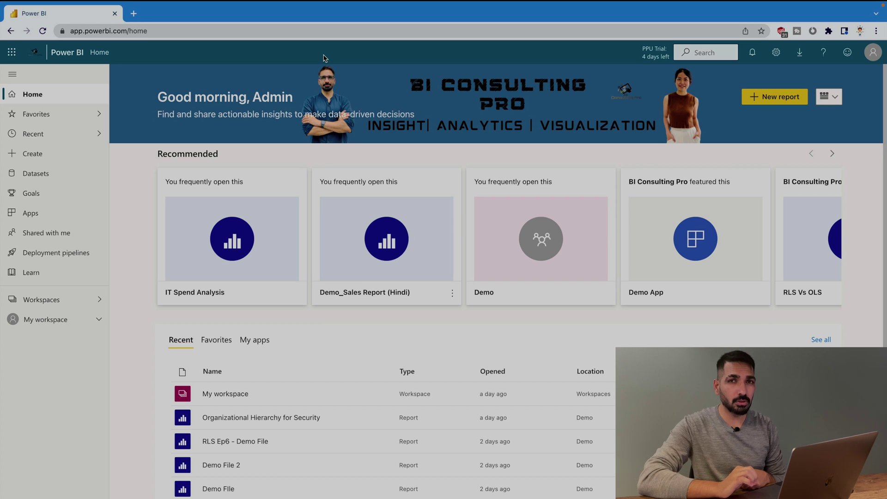
Step: From Power BI's app launcher, show the more-options menu for the Admin app
left_click(12, 53)
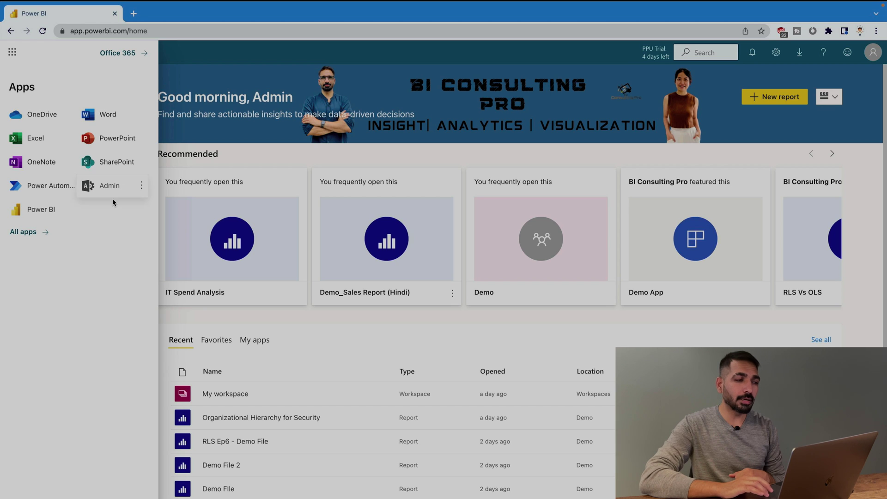
left_click(142, 188)
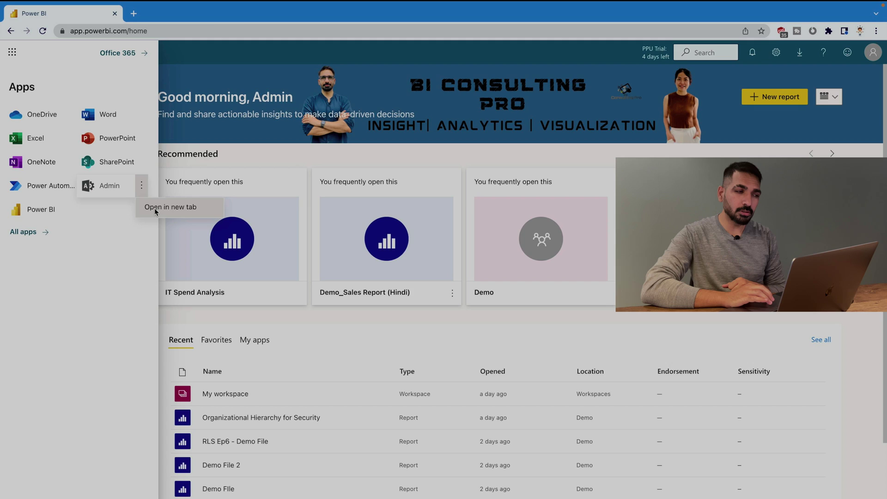
Step: Open the admin center in a new tab and go to Health > Service health
left_click(153, 208)
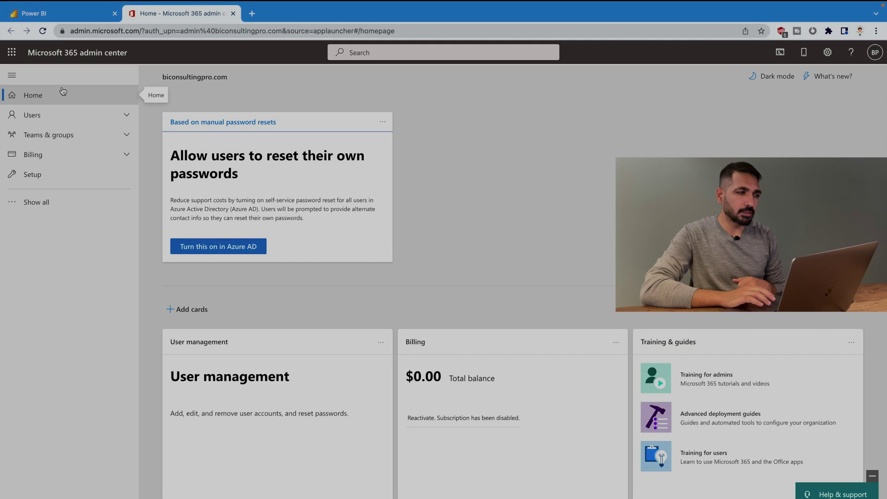
left_click(47, 211)
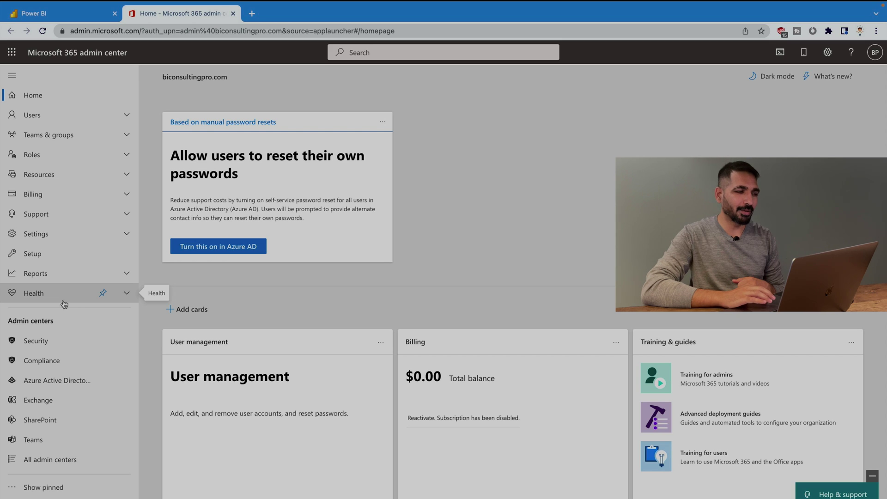
left_click(126, 296)
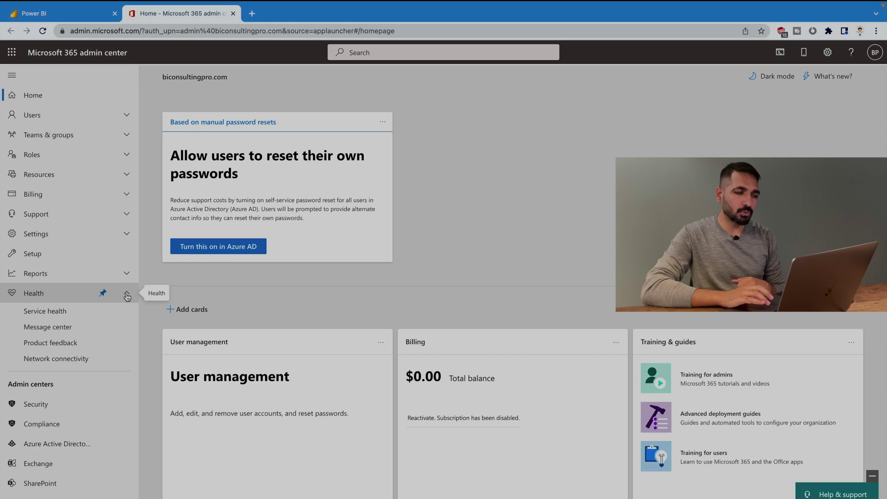
left_click(43, 316)
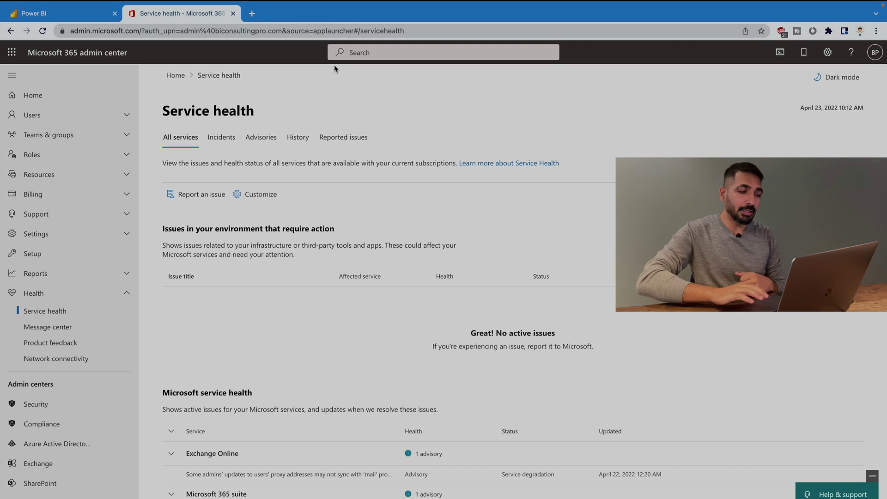
scroll(314, 339, "down", 3)
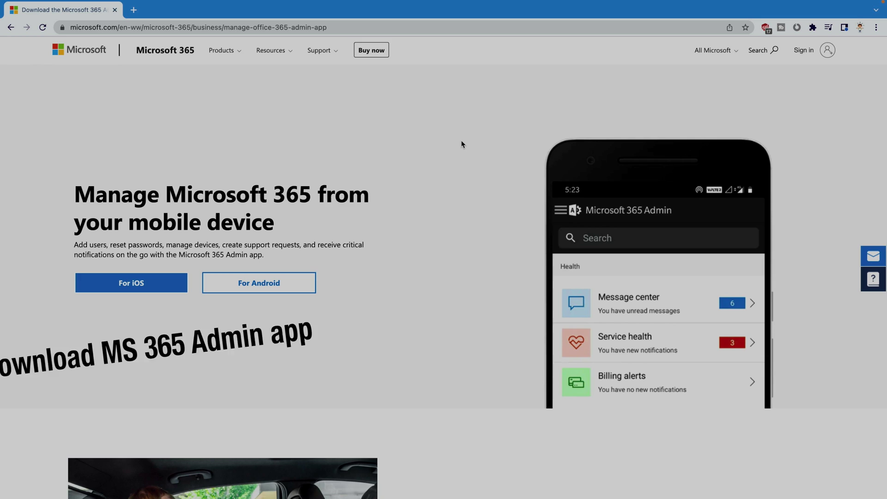
scroll(461, 143, "down", 3)
scroll(461, 144, "down", 3)
scroll(462, 144, "down", 4)
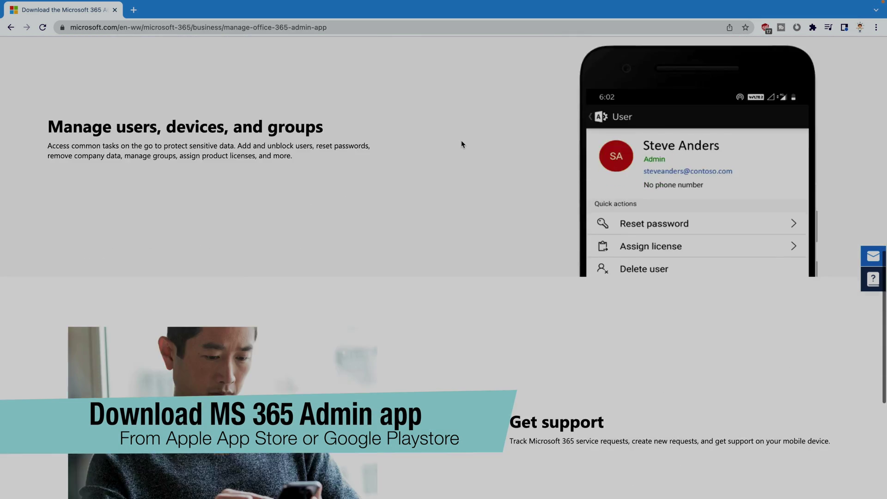
scroll(462, 144, "down", 2)
scroll(462, 144, "down", 2)
scroll(462, 145, "down", 1)
scroll(462, 144, "down", 1)
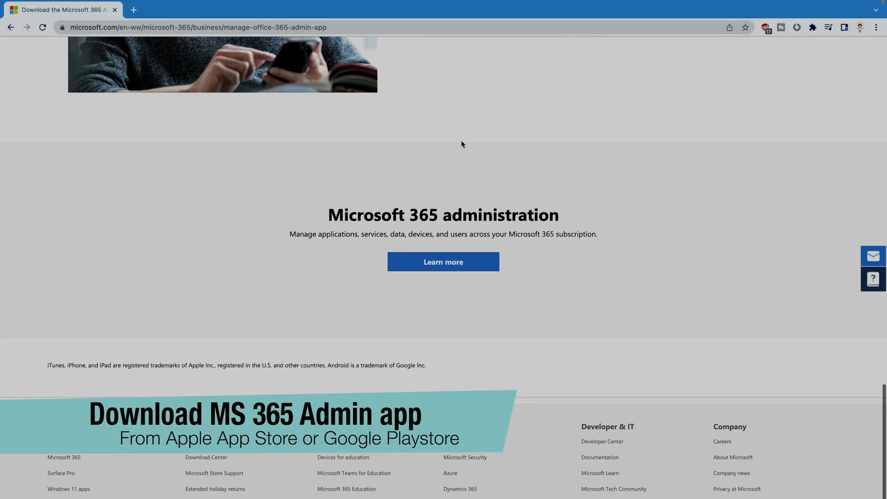
scroll(462, 144, "down", 2)
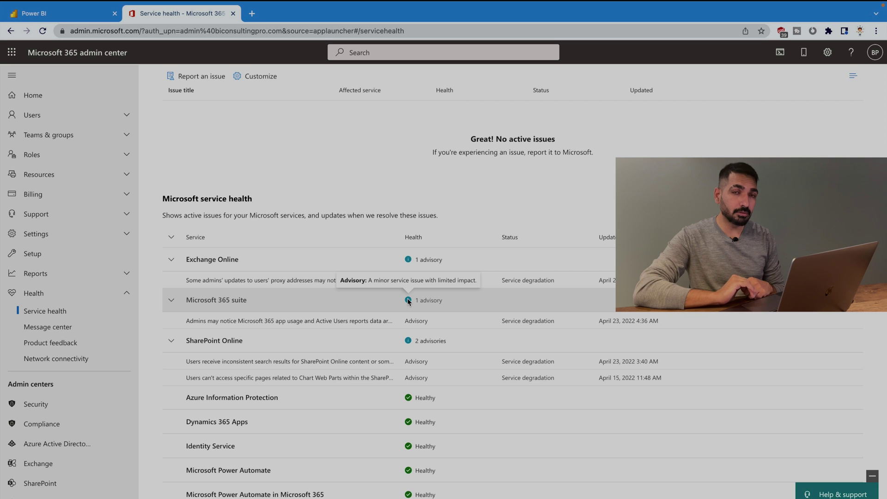
scroll(407, 301, "up", 3)
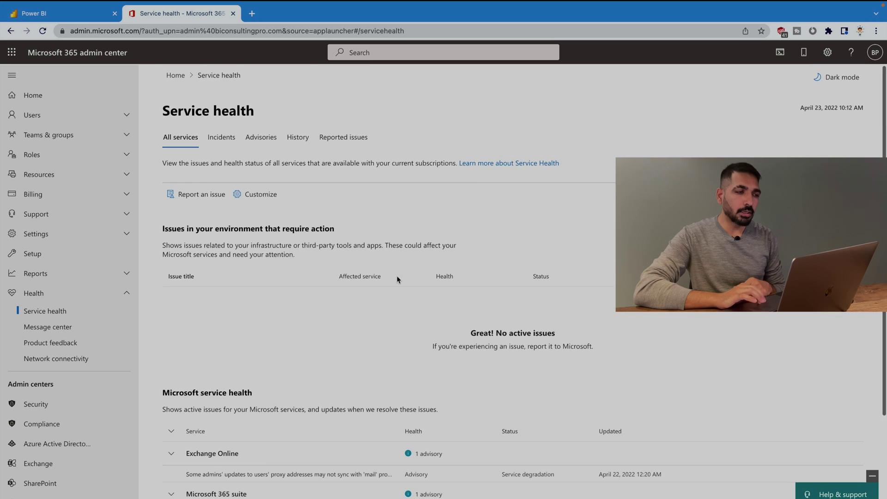
Step: Switch Service health to the Advisories tab listing four advisories
left_click(261, 142)
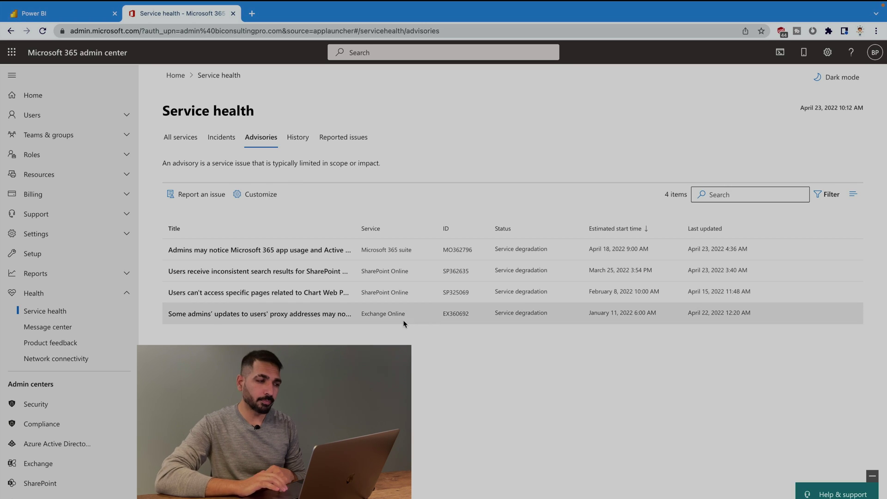
Step: Review the Microsoft 365 suite delayed usage reports advisory, then switch to Reported issues
left_click(285, 252)
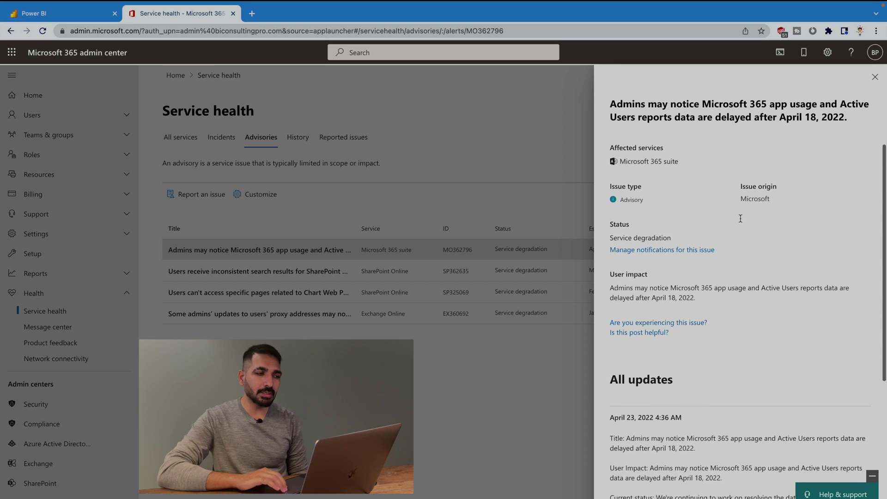
scroll(740, 218, "down", 2)
scroll(741, 218, "down", 5)
scroll(741, 218, "down", 3)
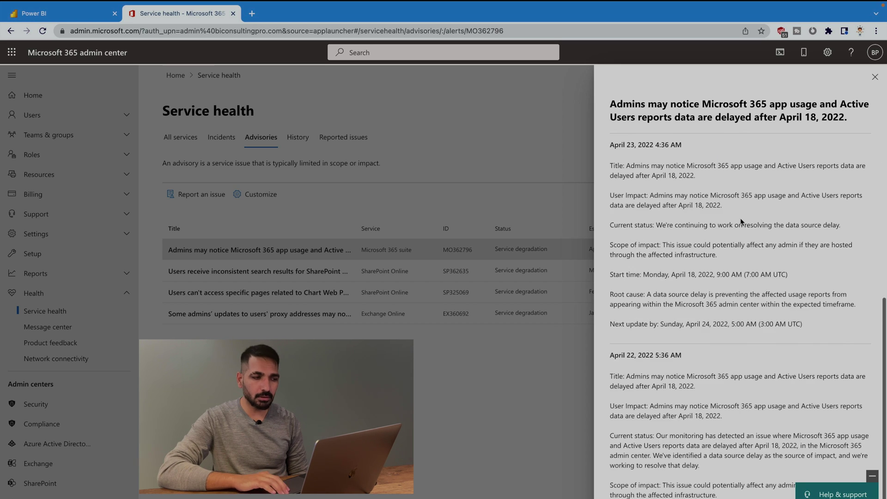
scroll(741, 218, "down", 1)
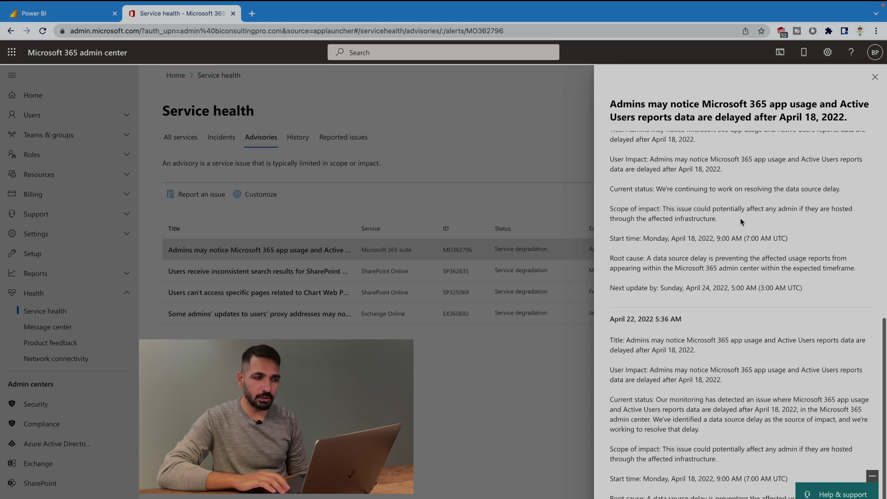
left_click(416, 147)
left_click(362, 143)
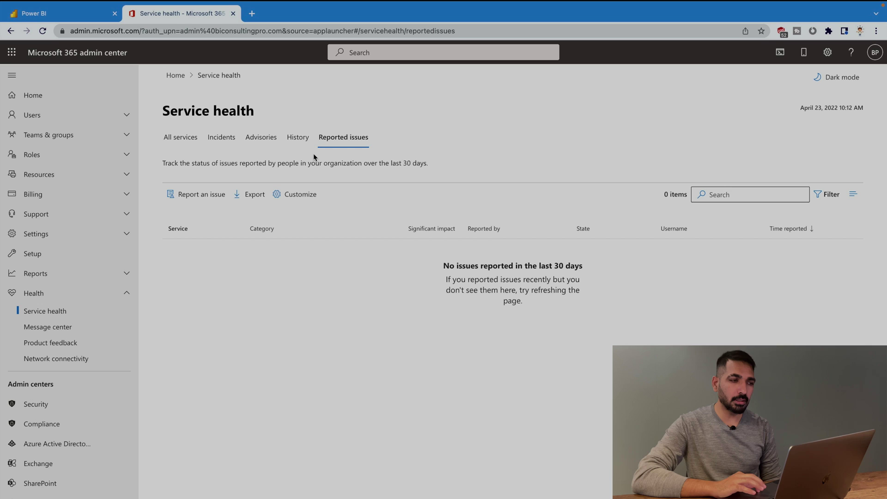
Step: View the History tab of resolved incidents in Service health
left_click(297, 149)
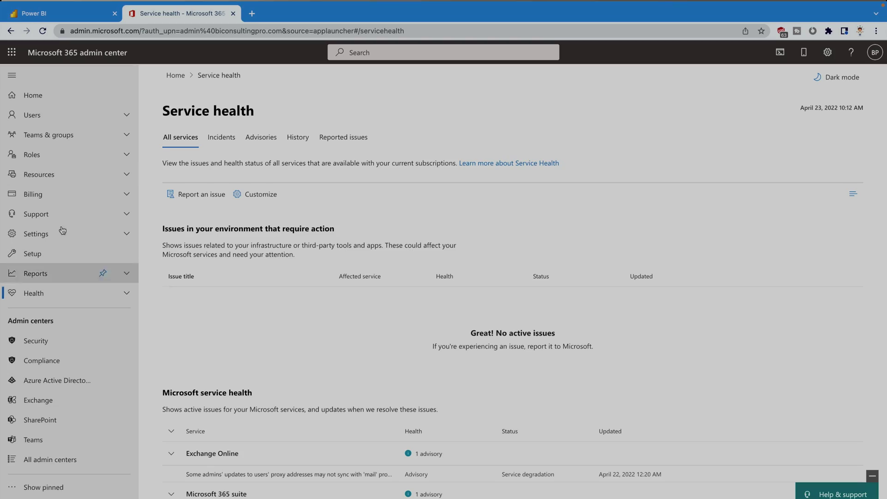
Step: Go to Billing > Purchase services in the left navigation
left_click(66, 200)
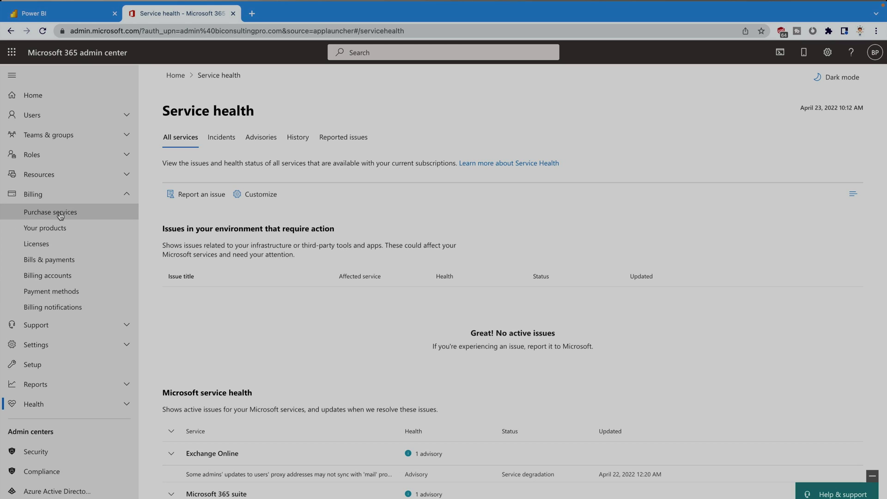
left_click(60, 211)
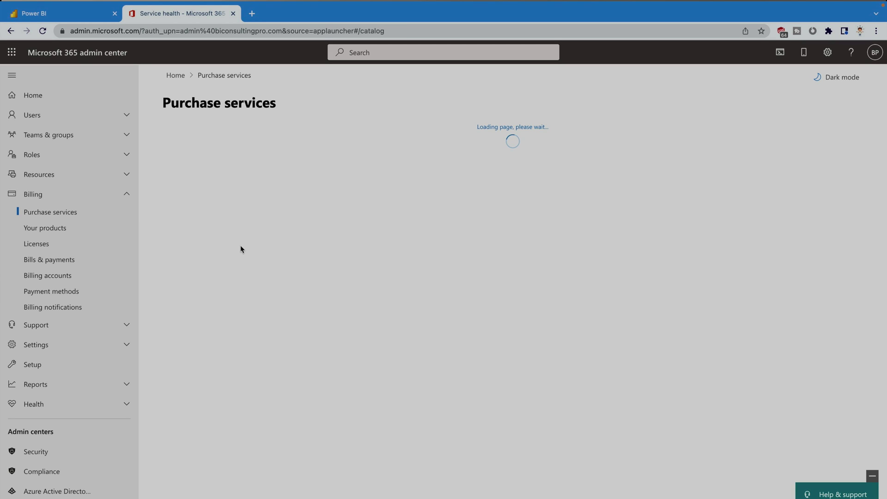